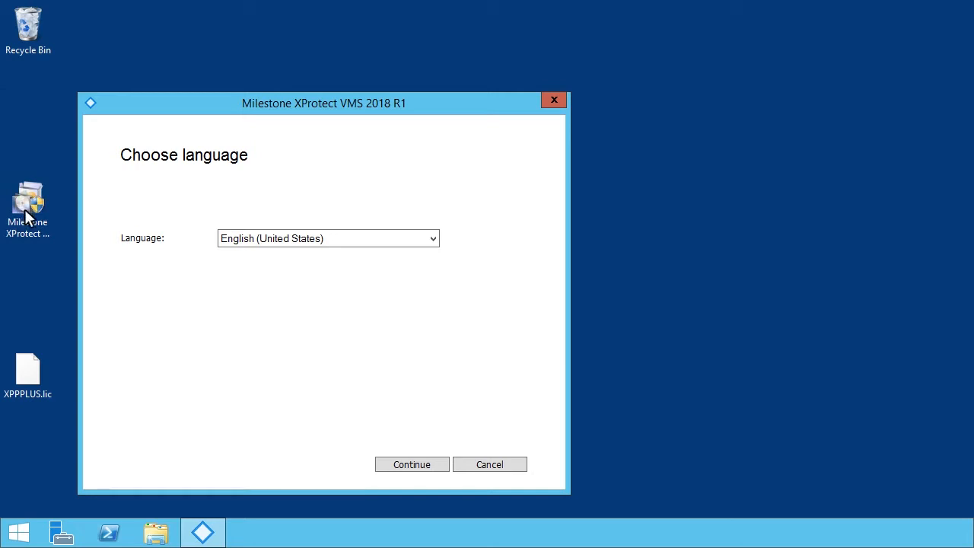
Step: Choose English (United States) as the installer language and accept the Milestone license agreement
left_click(410, 465)
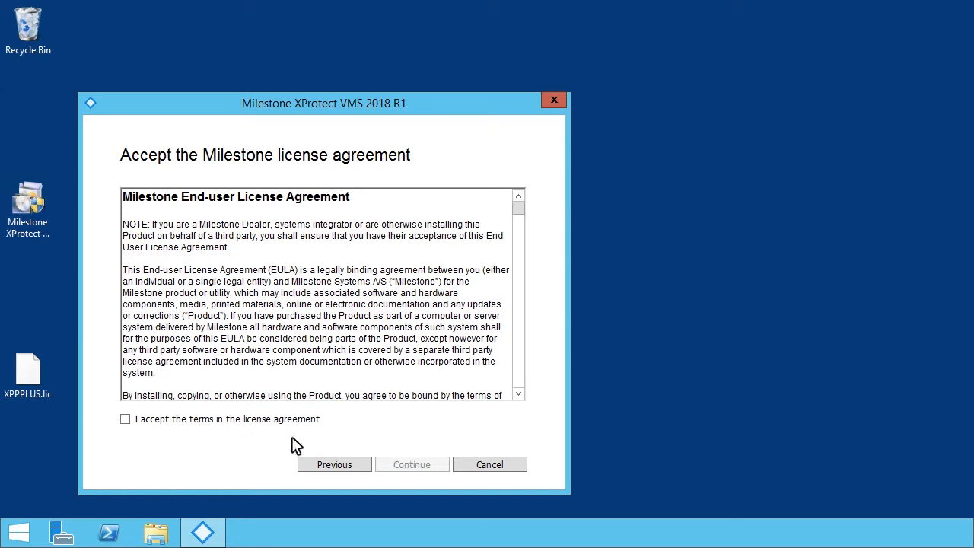
left_click(125, 419)
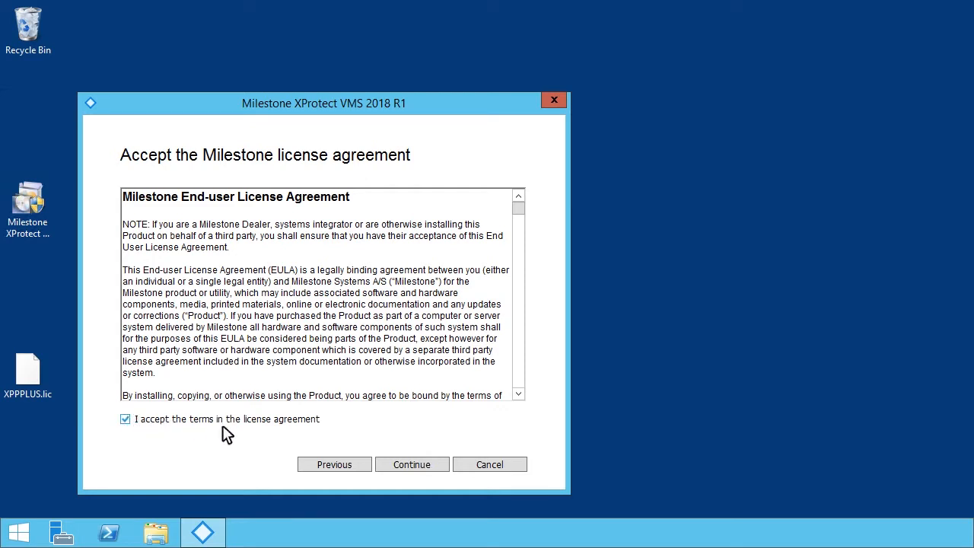
left_click(411, 465)
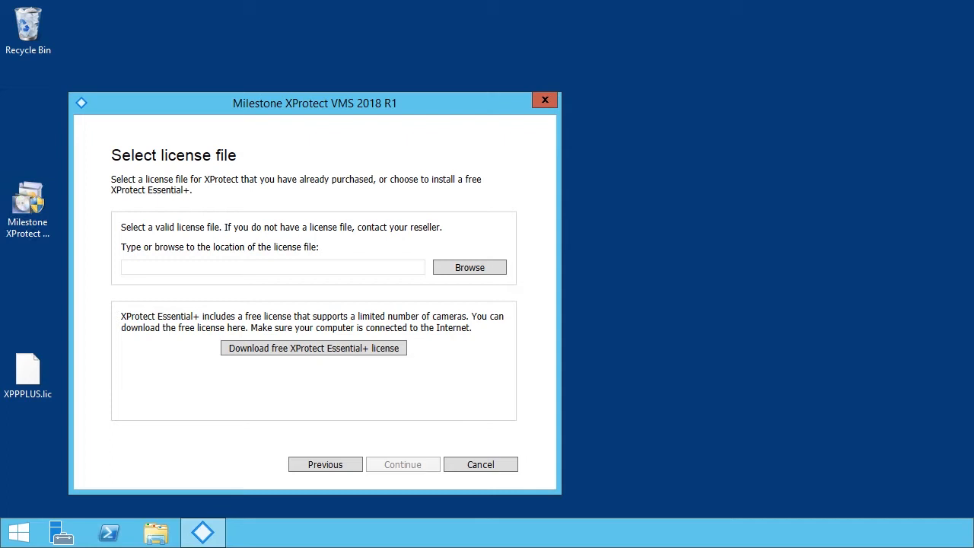
Step: Select XPPPLUS.lic from the Desktop as the license file and proceed to the installation type
left_click(469, 268)
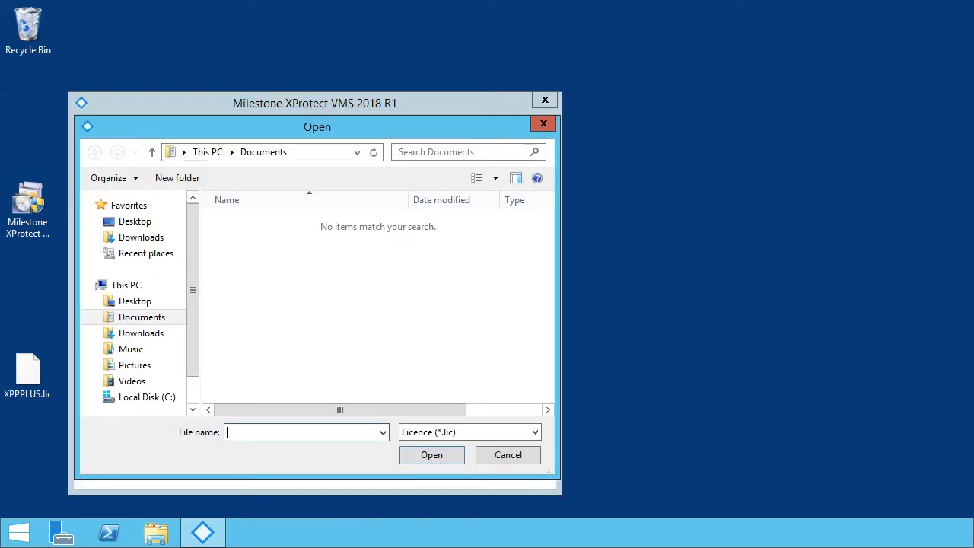
left_click(107, 221)
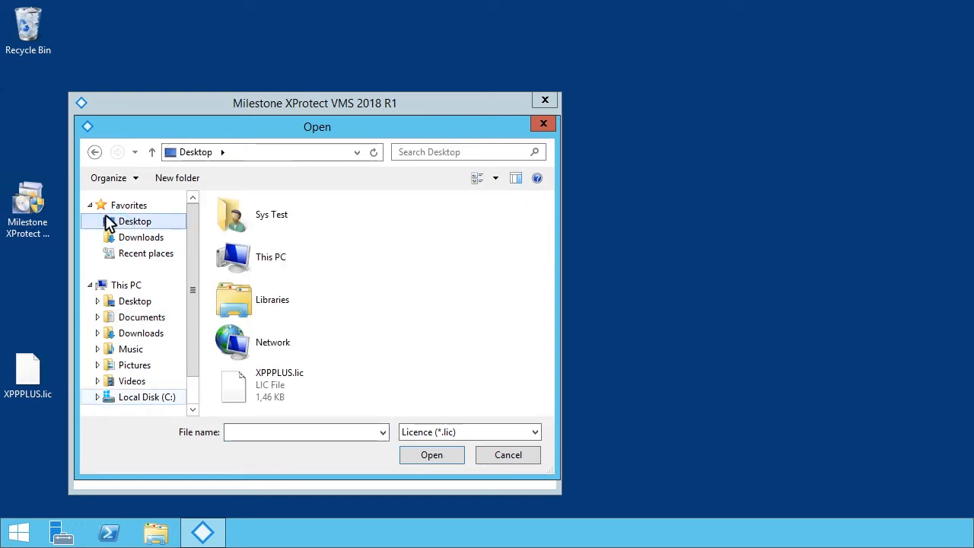
left_click(234, 391)
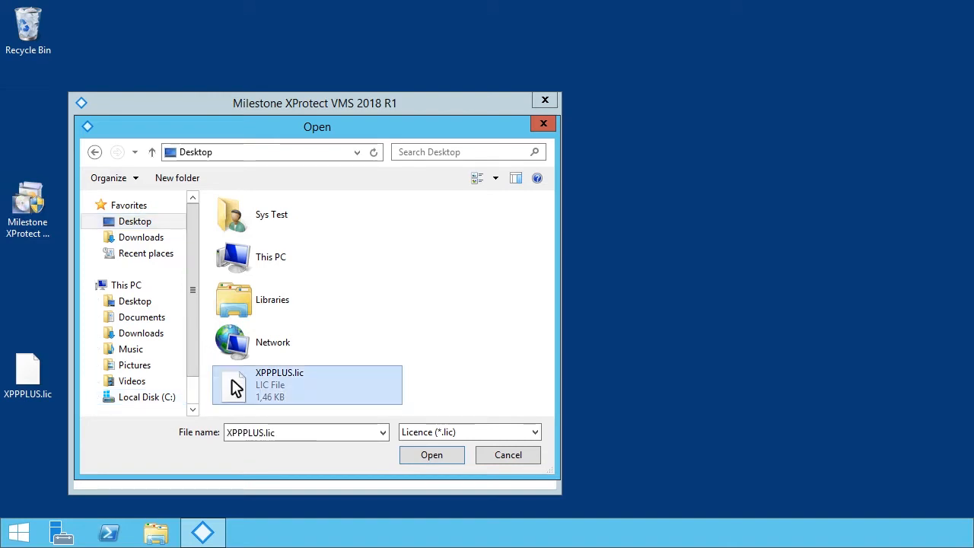
left_click(431, 454)
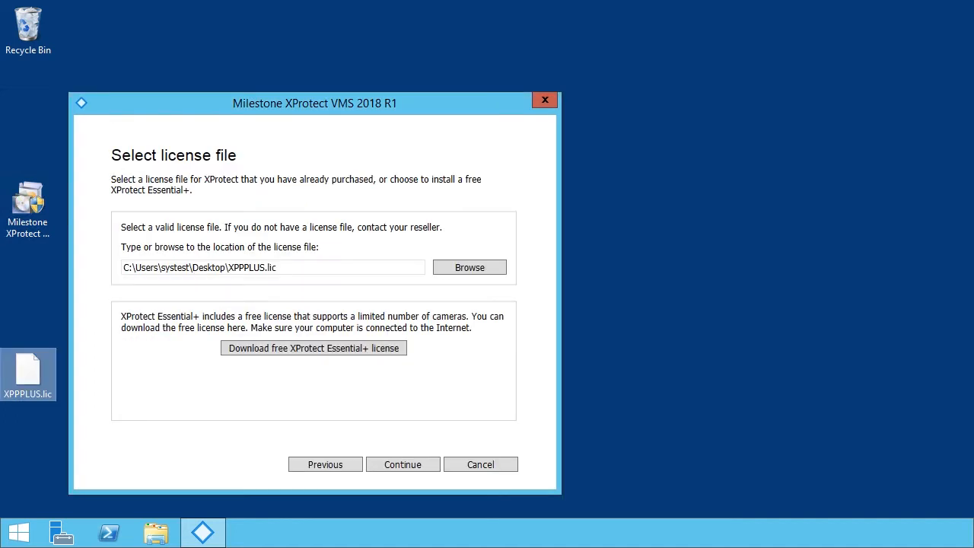
left_click(405, 466)
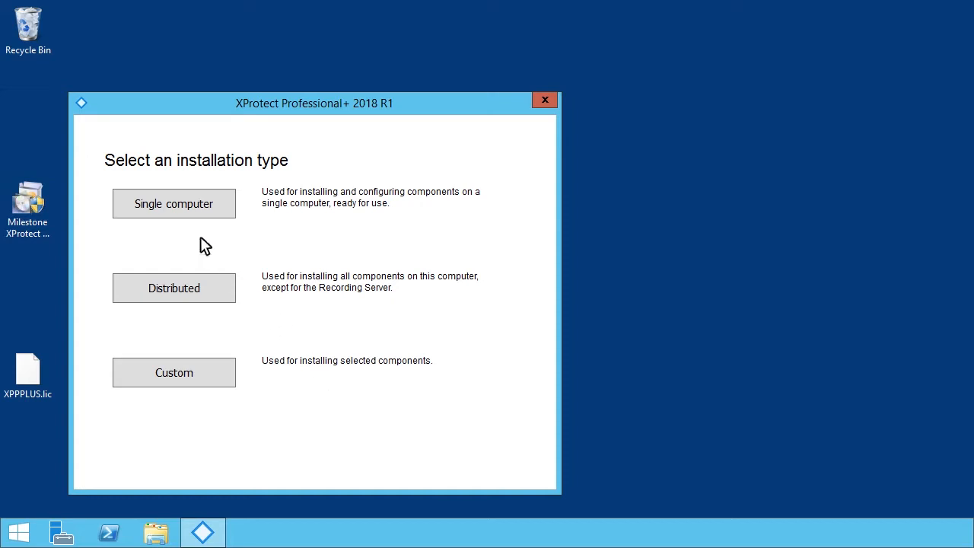
Step: Choose the single computer installation with all components and increase the recording server's retention time for video recordings
left_click(163, 205)
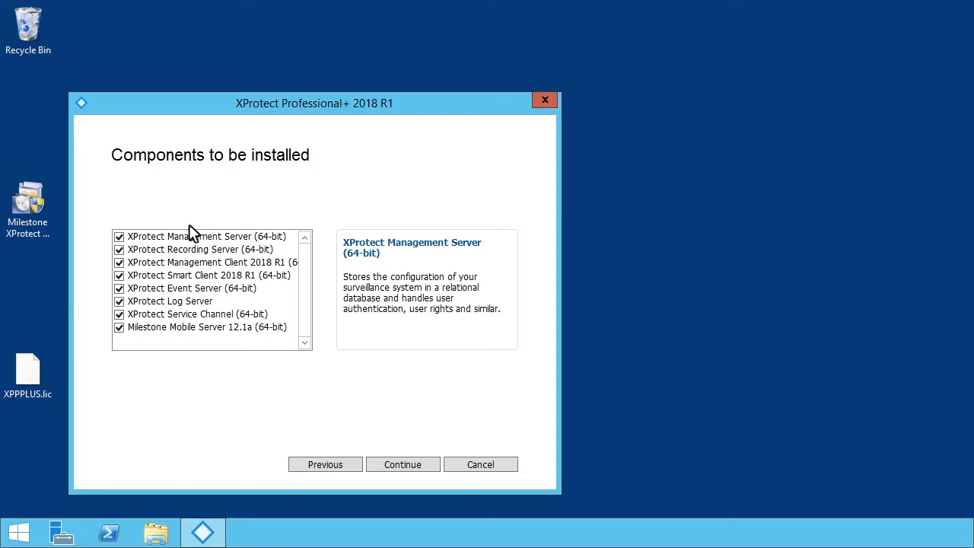
left_click(403, 463)
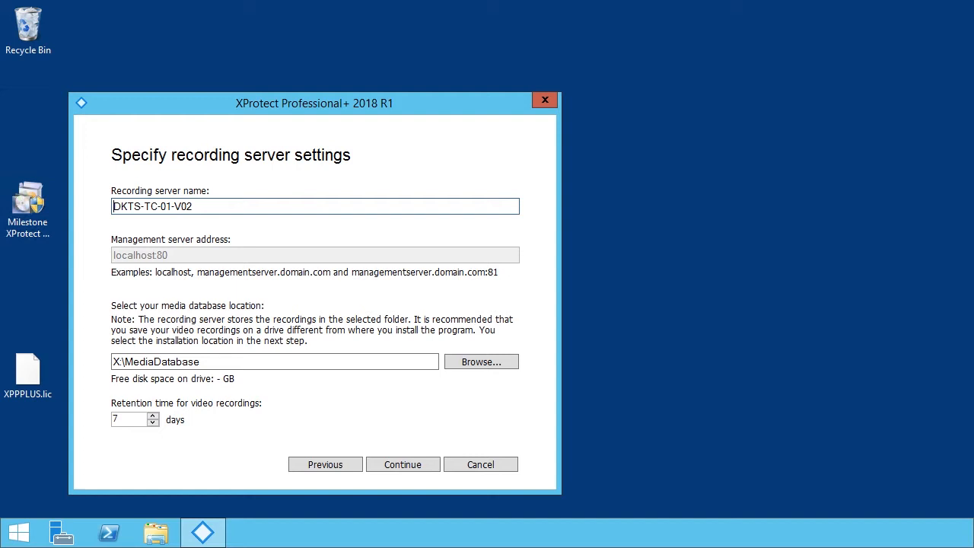
left_click(152, 421)
left_click(152, 417)
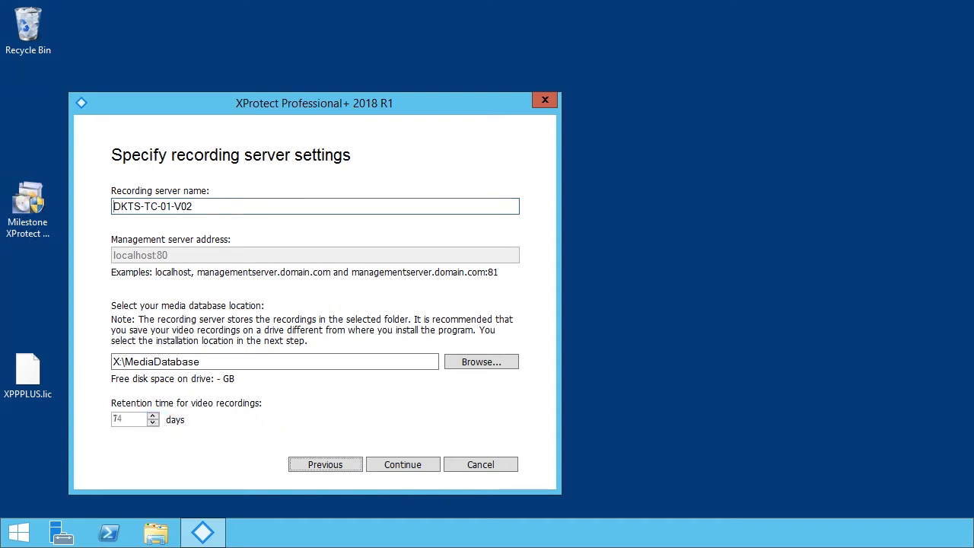
left_click(402, 466)
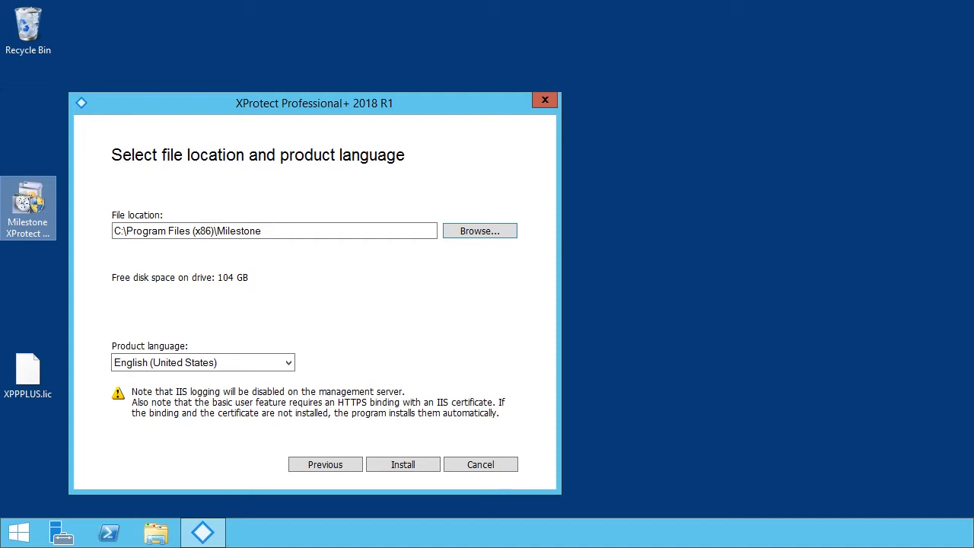
Step: Install to C:\Program Files (x86)\Milestone with English (United States) as product language, and restart the computer to continue the installation
left_click(409, 465)
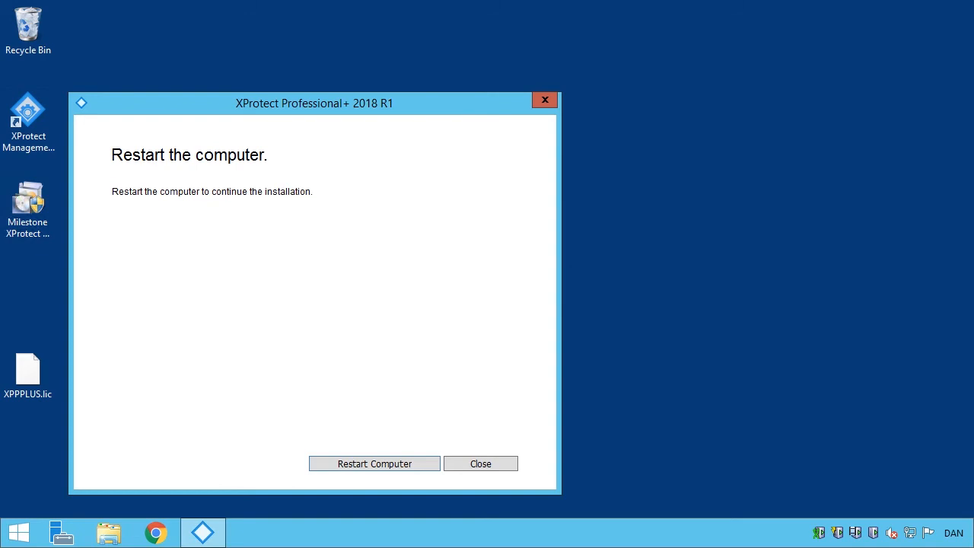
left_click(386, 466)
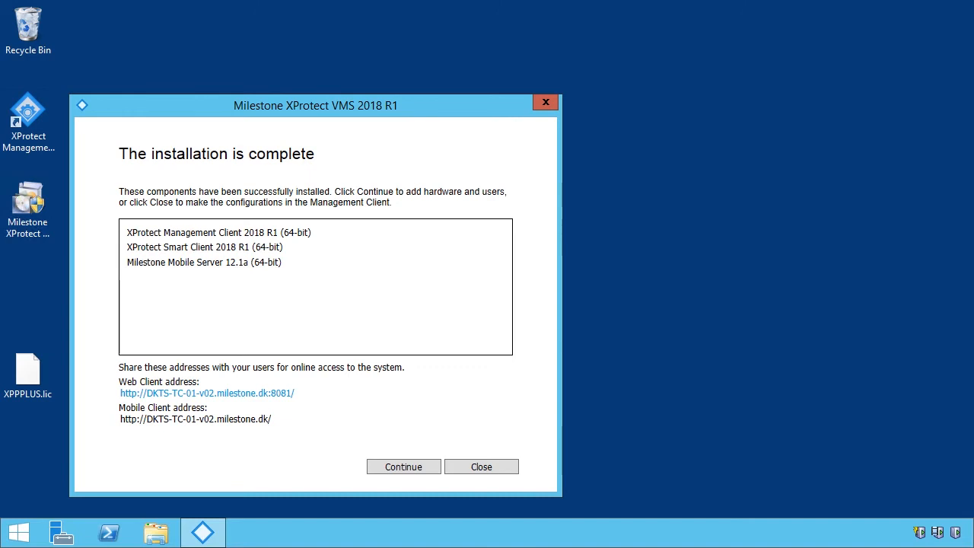
Step: Continue to hardware setup and enter the user names Type01DeviceAdm, Type02DeviceAdm and Type03DeviceAdm with their passwords for the hardware scan
left_click(403, 468)
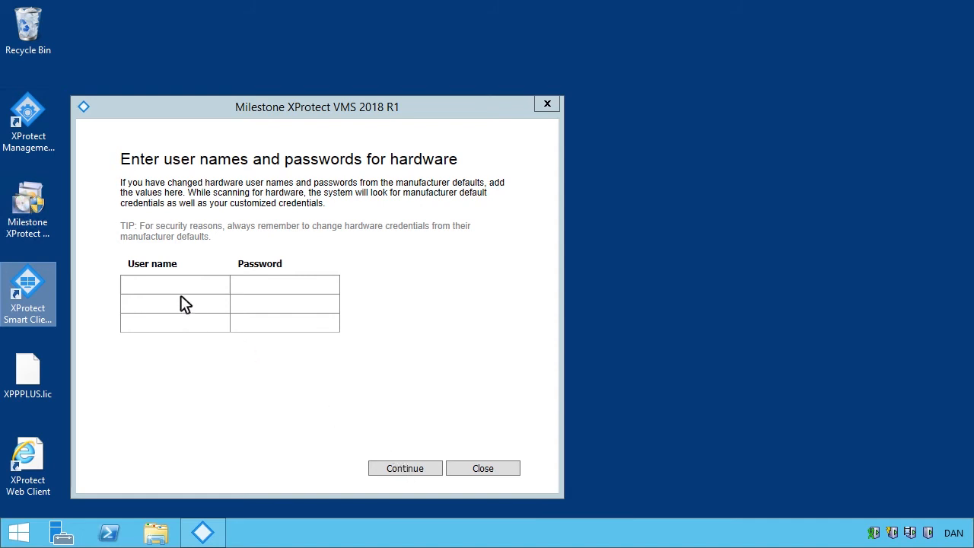
left_click(159, 290)
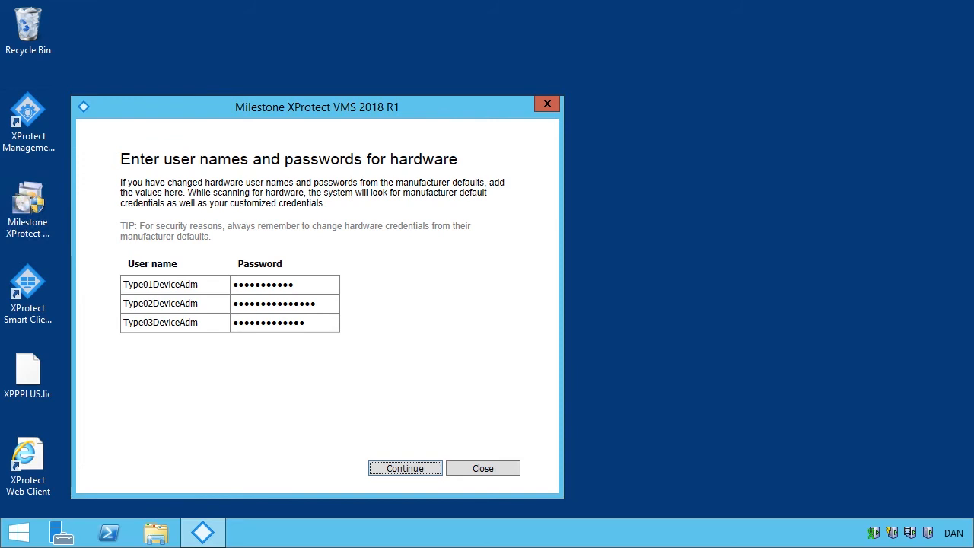
left_click(406, 468)
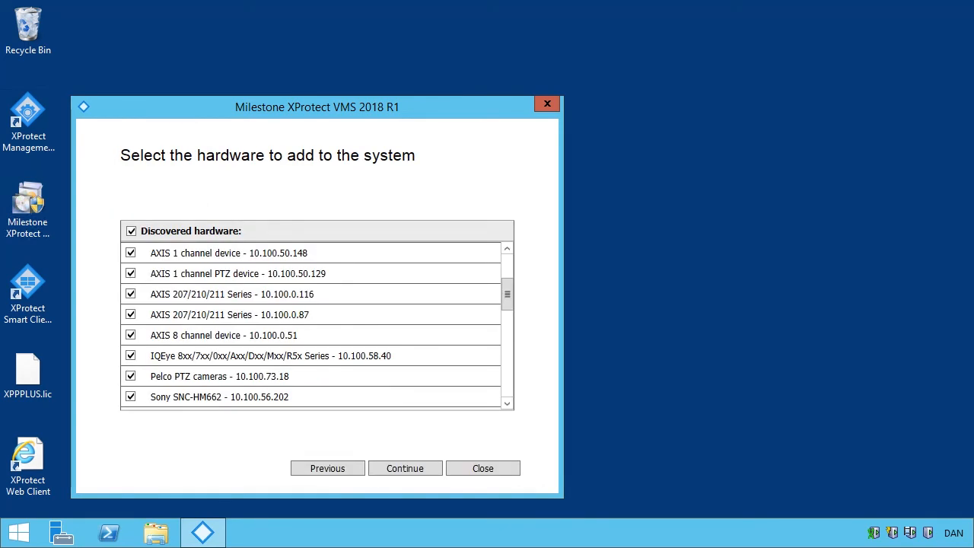
Step: Add all discovered hardware and enable Microphone 1 of the Axis 211A Camera (10.100.0.87)
key("Return")
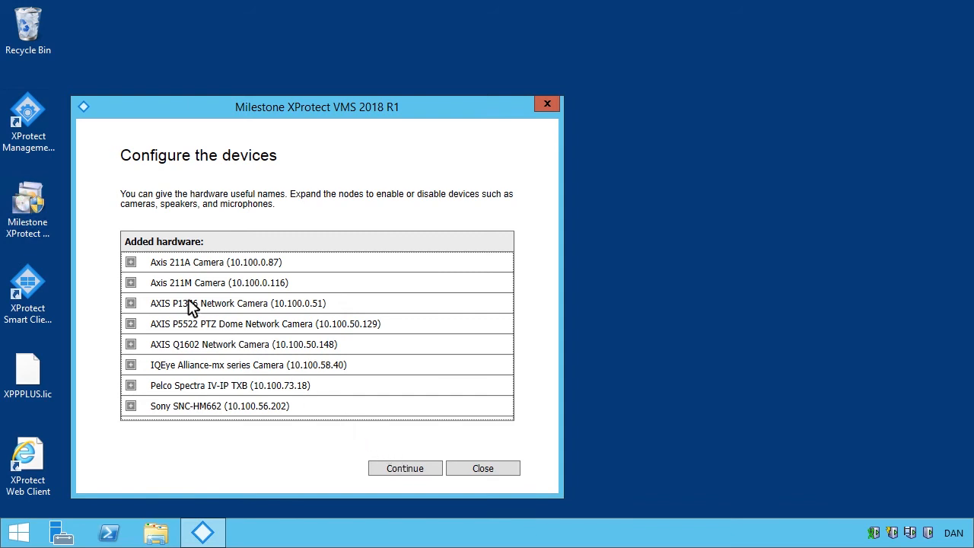
left_click(131, 262)
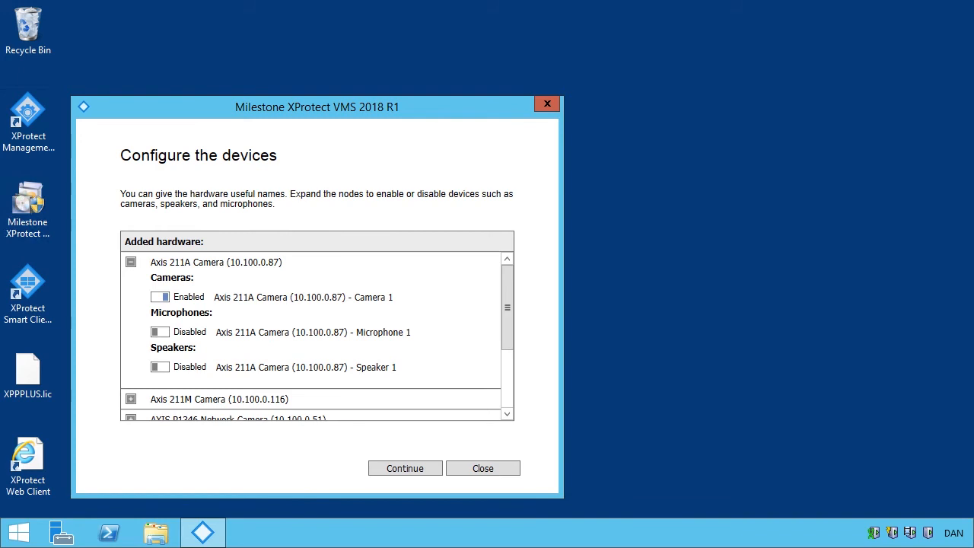
left_click(160, 332)
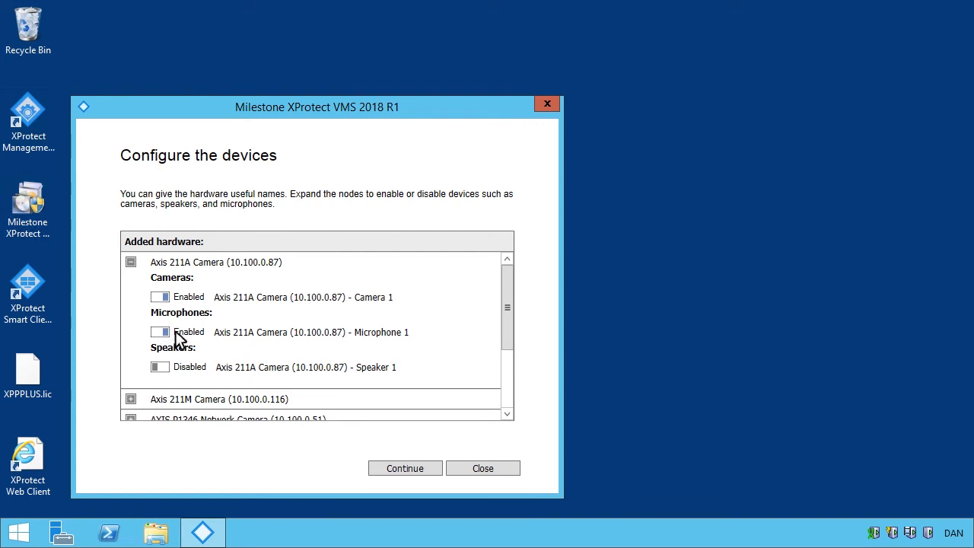
left_click(405, 469)
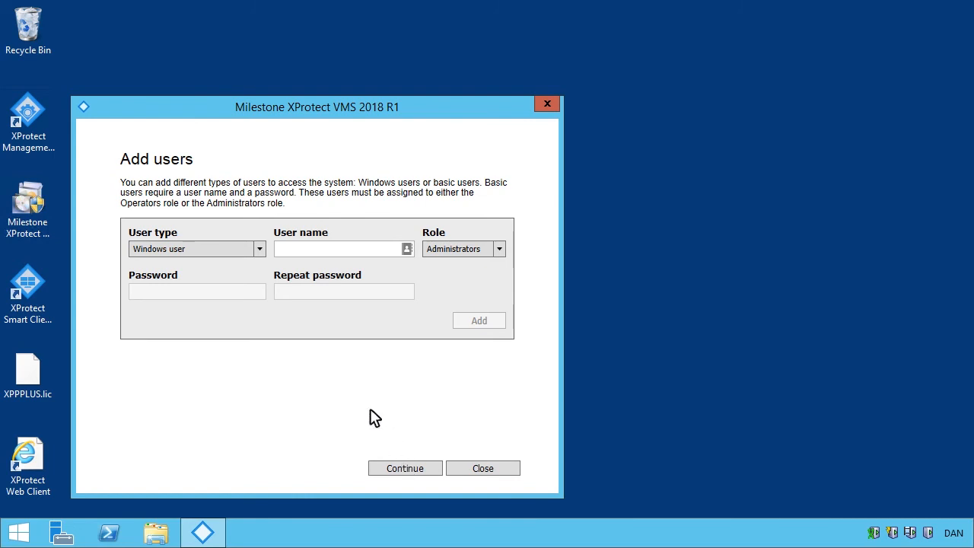
Step: Add the basic user Guard23 with a password and the Operators role, and finish the user setup
left_click(257, 247)
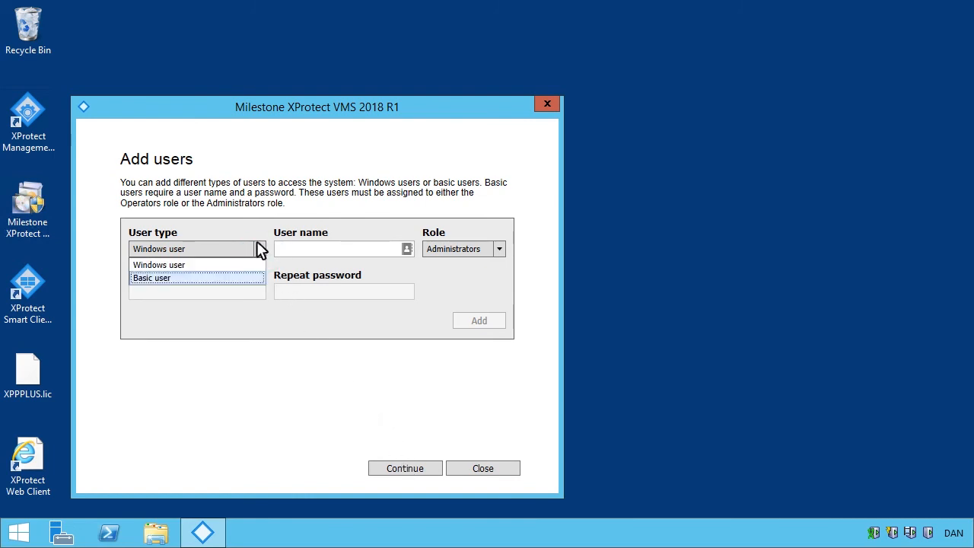
left_click(162, 280)
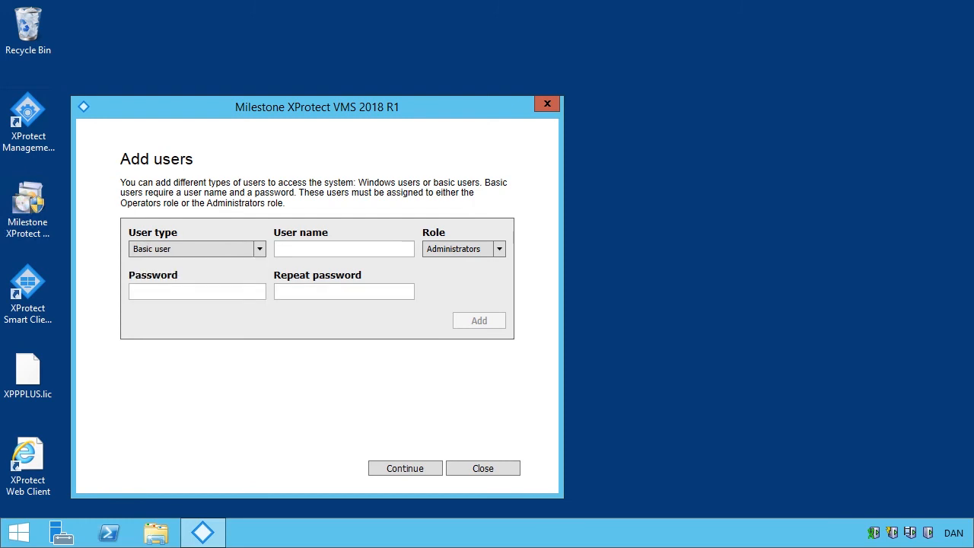
left_click(320, 255)
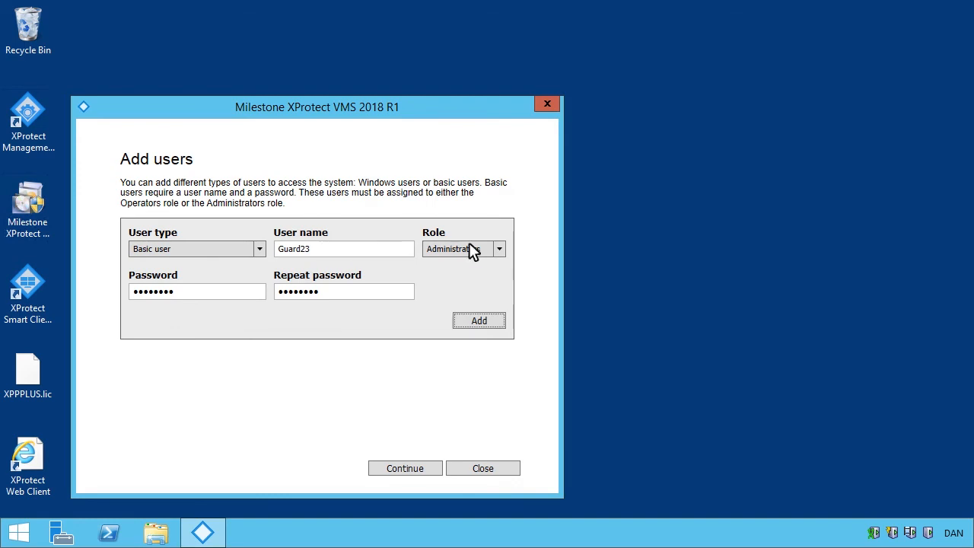
left_click(496, 250)
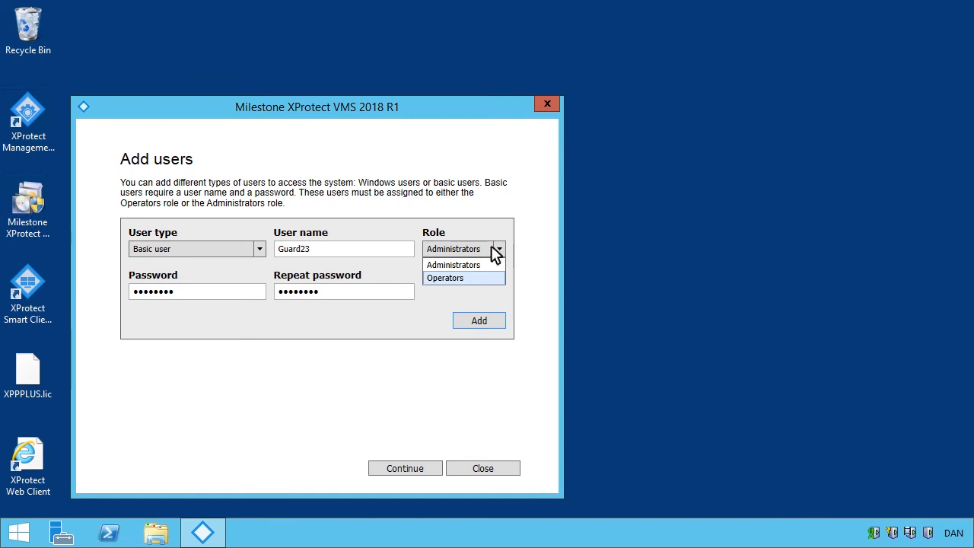
left_click(452, 276)
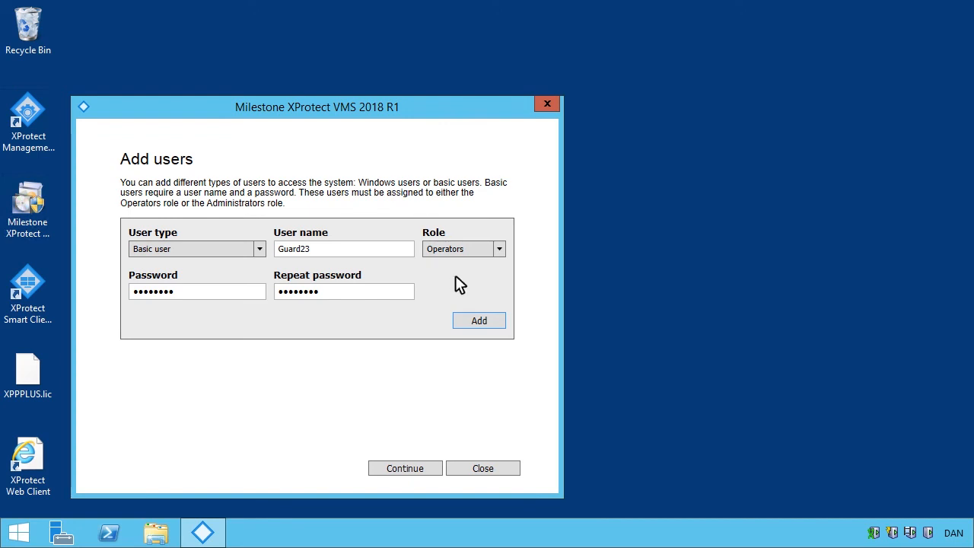
left_click(478, 322)
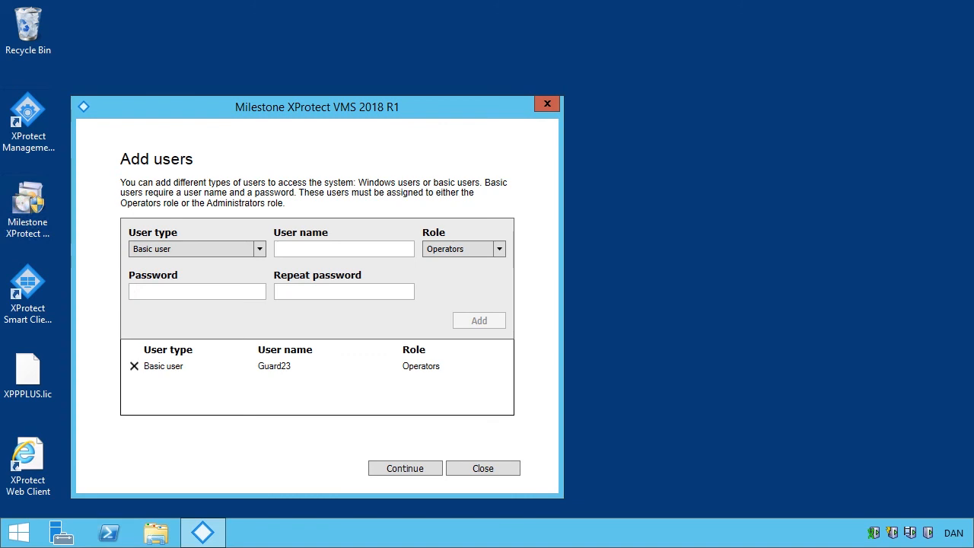
left_click(408, 468)
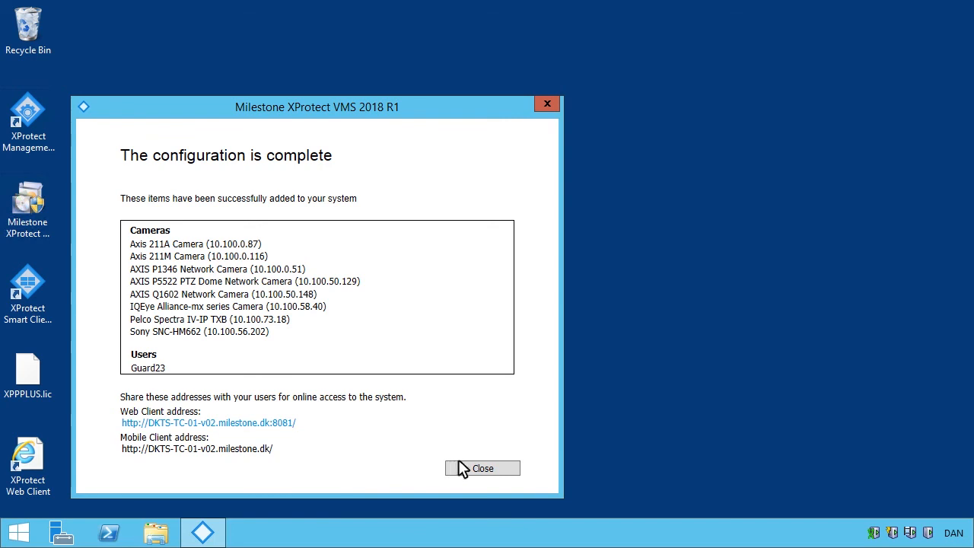
Step: Close the installer and log in to XProtect Smart Client on localhost as Guard23 with basic authentication and the account password
left_click(482, 469)
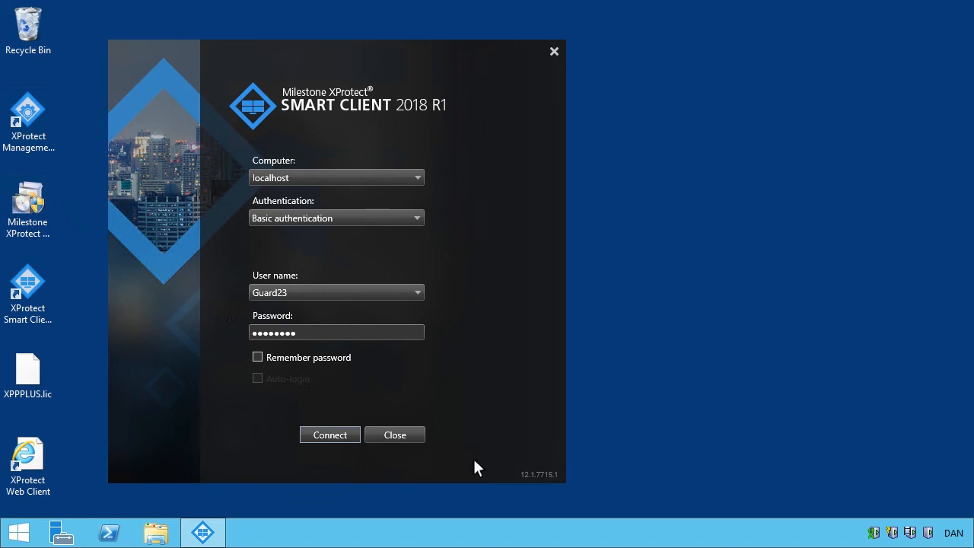
left_click(327, 432)
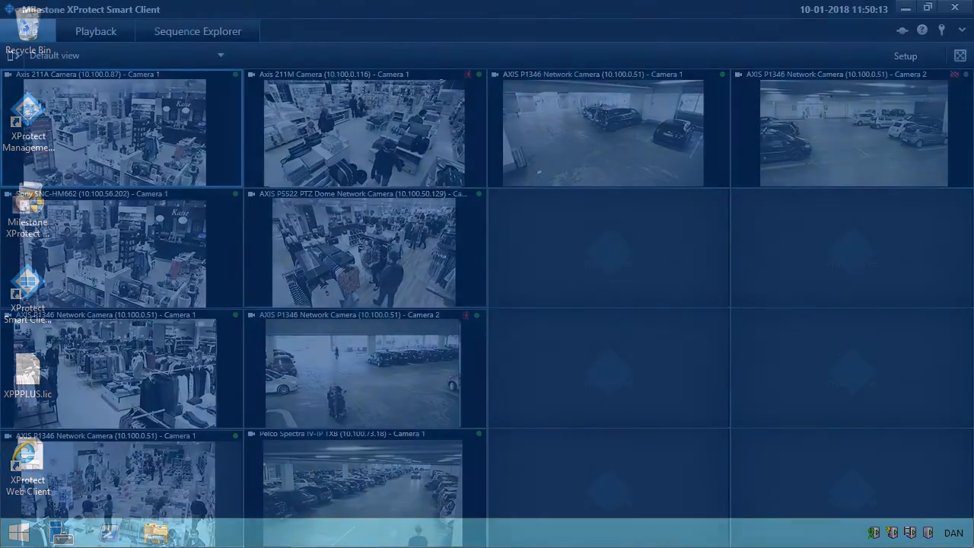